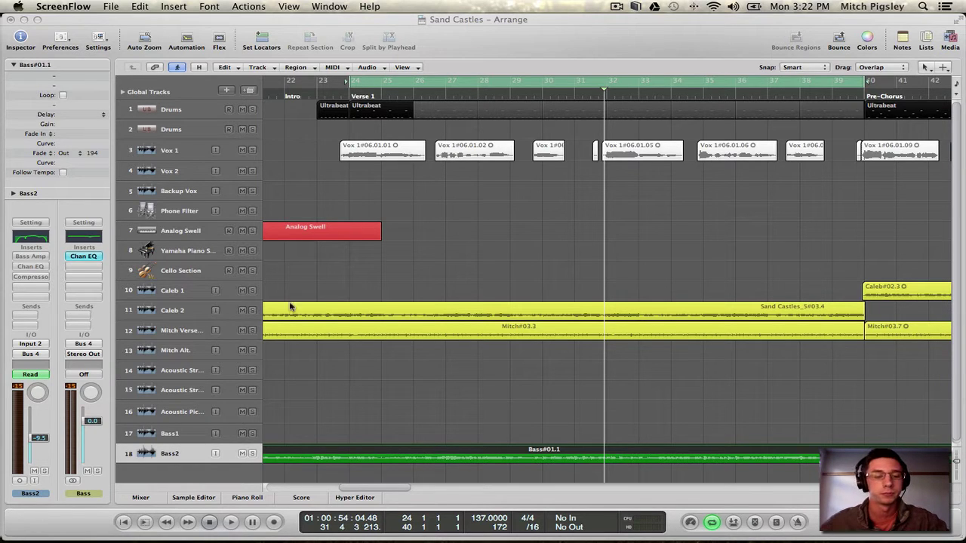
- Play the arrangement with Bass2 soloed, then stop and select the Bass#01.1 region
click(428, 336)
key(space)
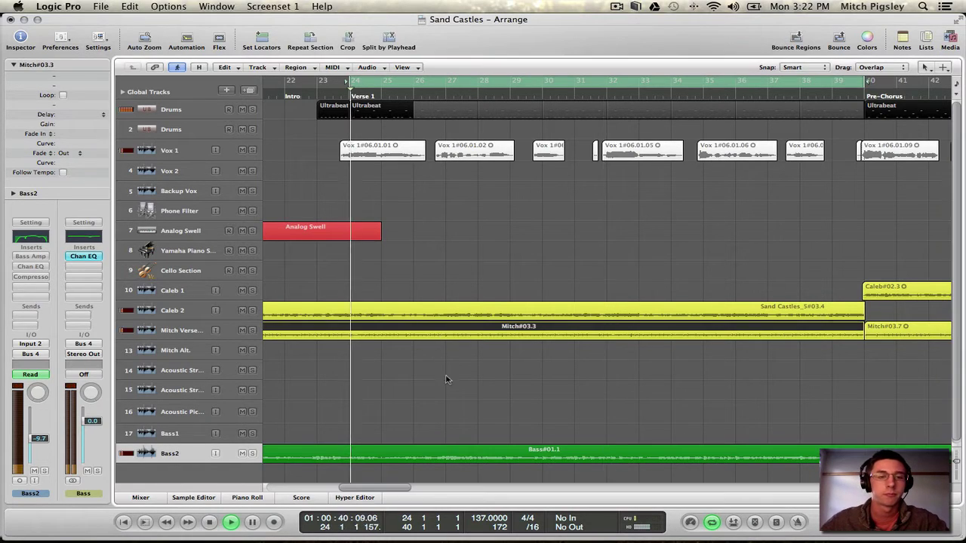
click(253, 453)
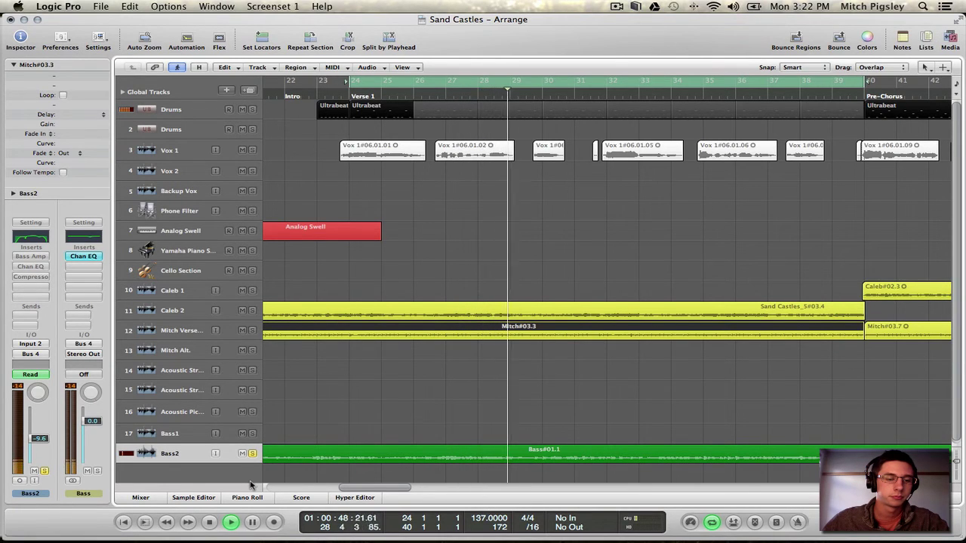
key(space)
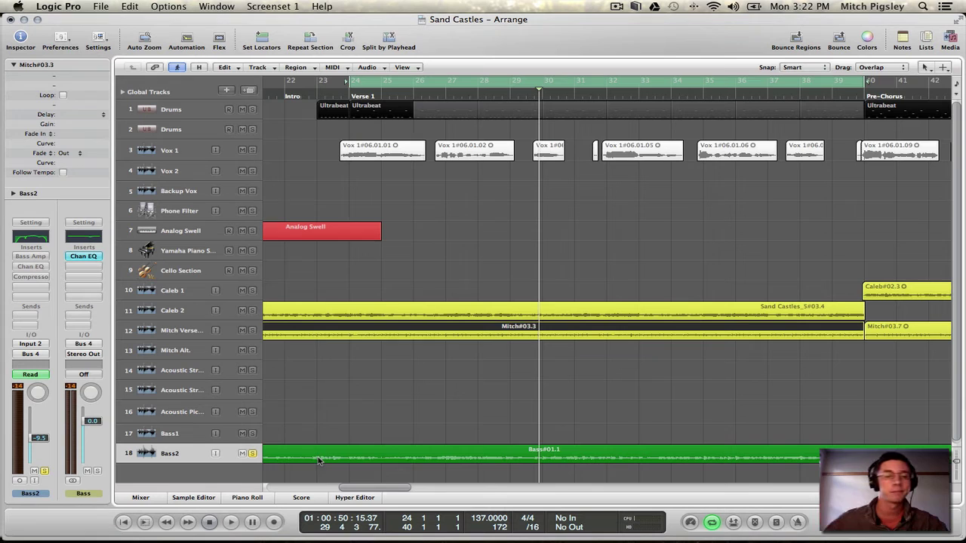
click(169, 455)
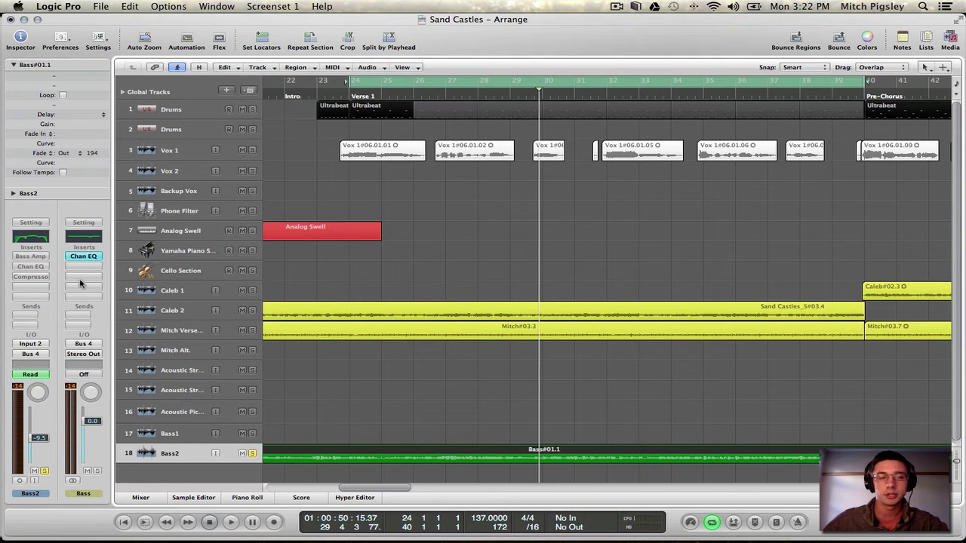
- Open the Bass Amp plug-in on the Bass2 channel strip and position its window
click(30, 255)
drag(471, 85, 804, 83)
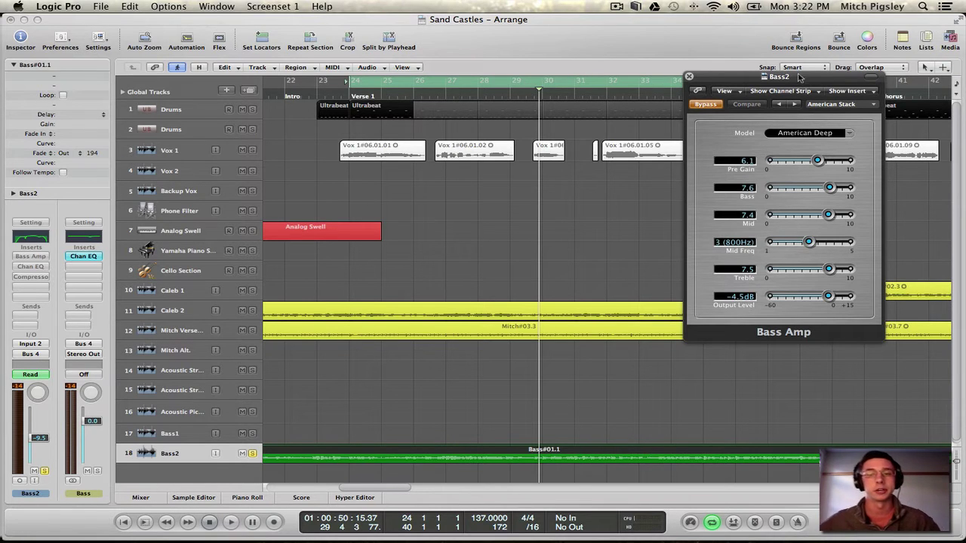
drag(802, 84, 608, 52)
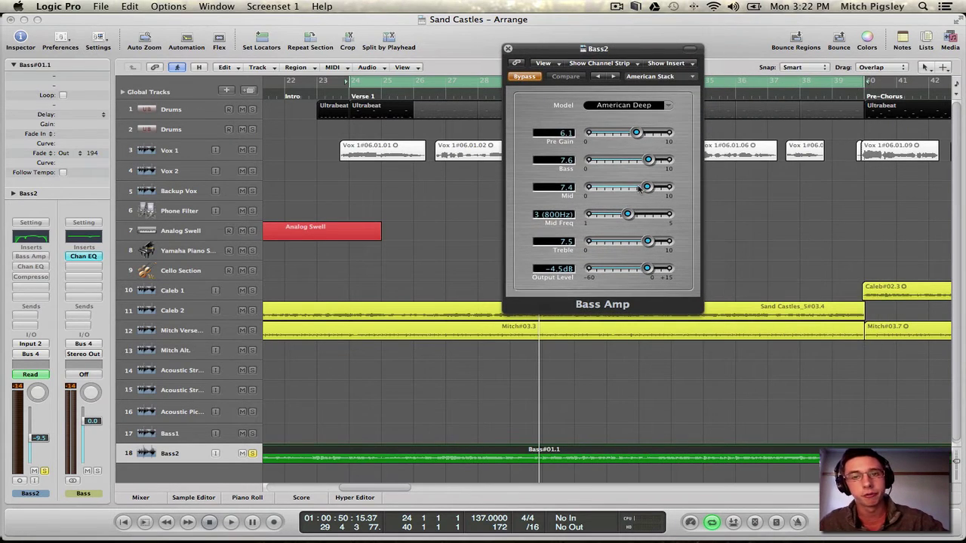
- Keep the American Stack setting and the American Deep amp model
click(661, 77)
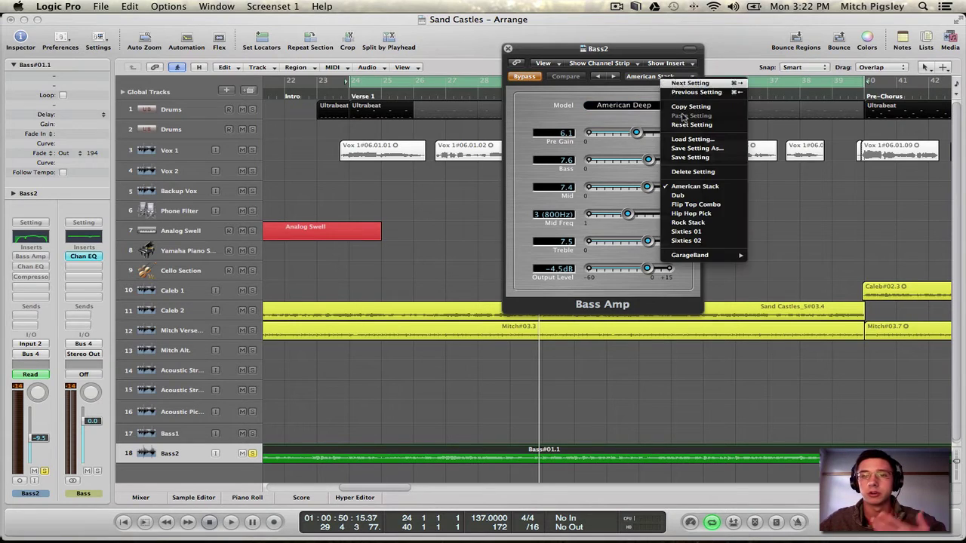
click(689, 187)
click(641, 105)
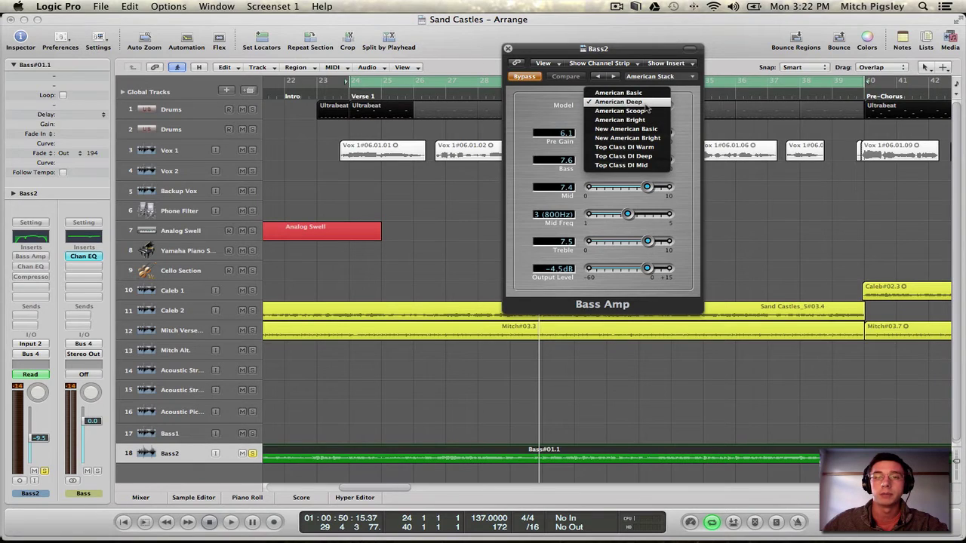
click(646, 106)
click(642, 105)
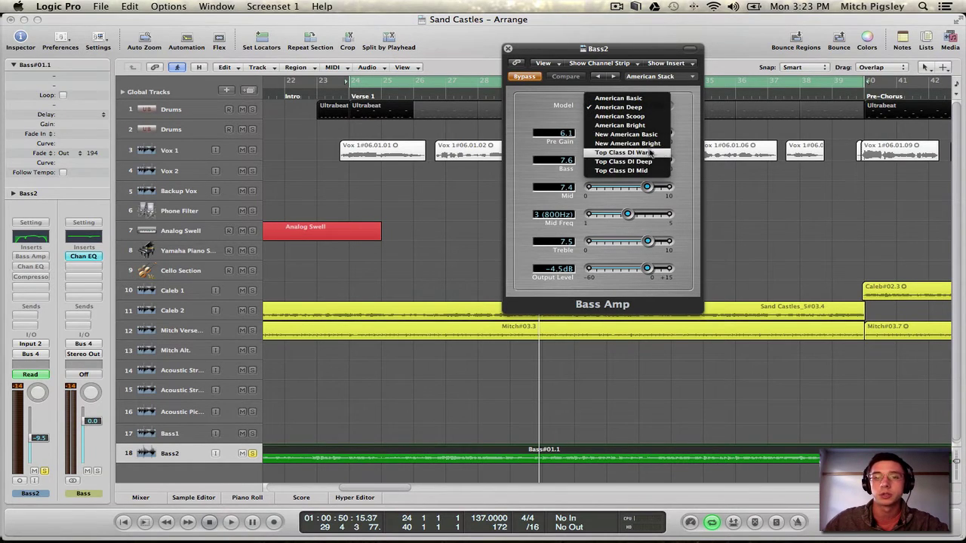
click(689, 125)
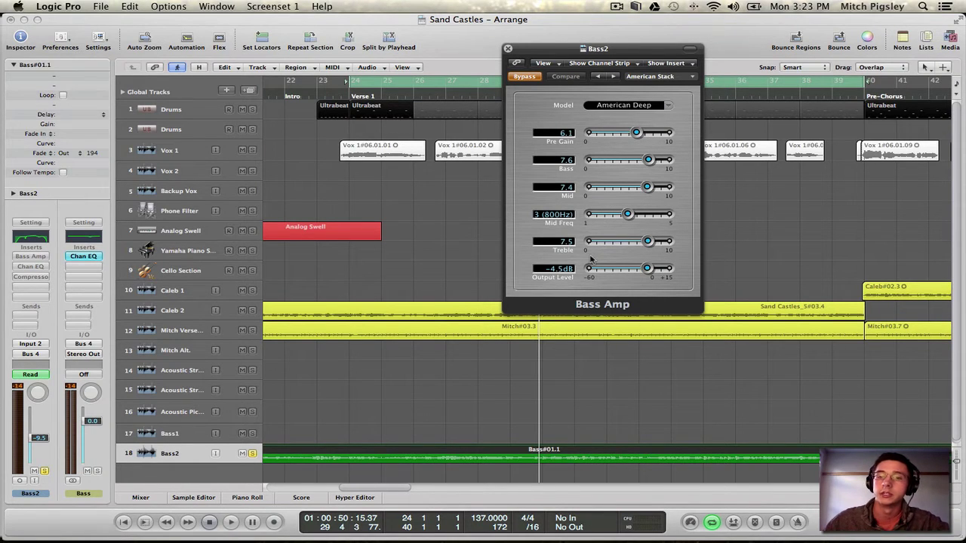
drag(600, 50, 516, 25)
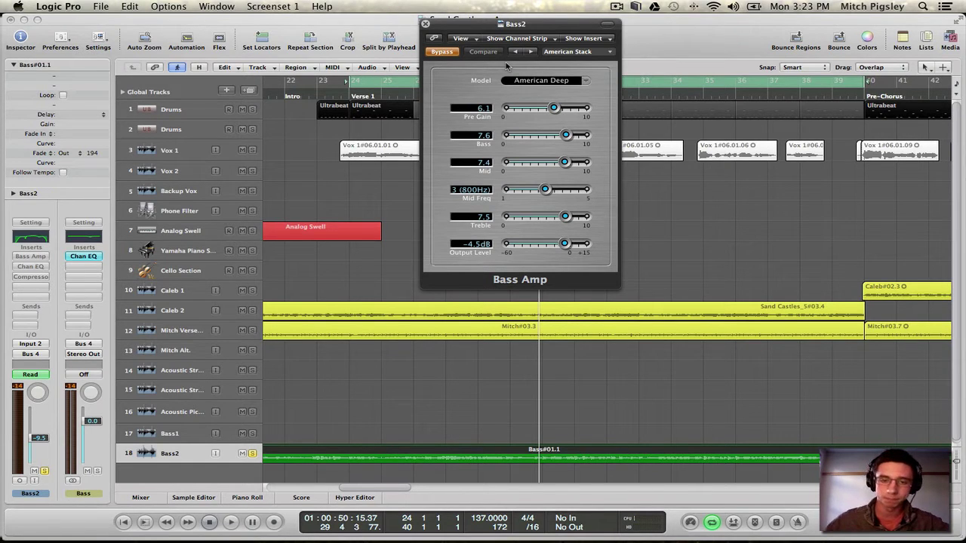
- Un-bypass the Bass Amp and play the bass through its American Deep model
drag(529, 25, 601, 50)
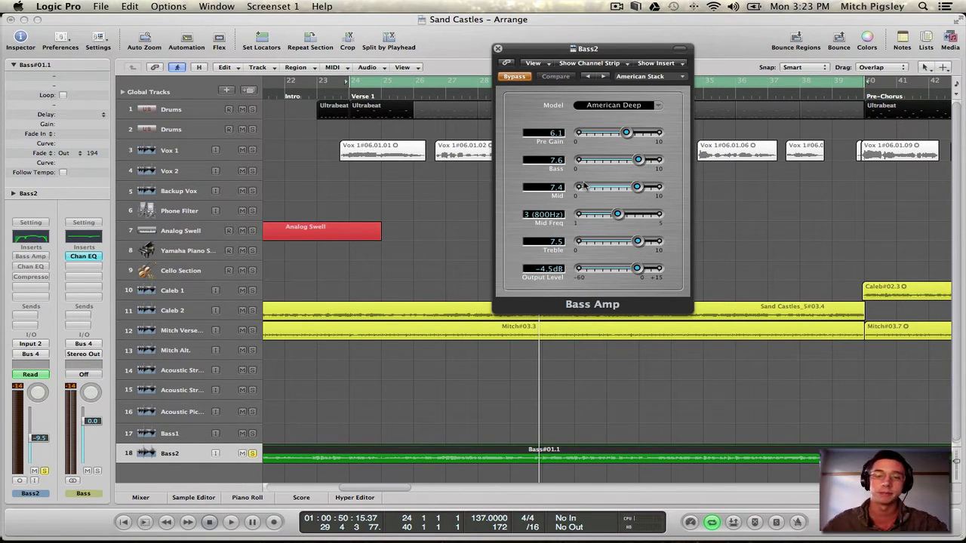
key(space)
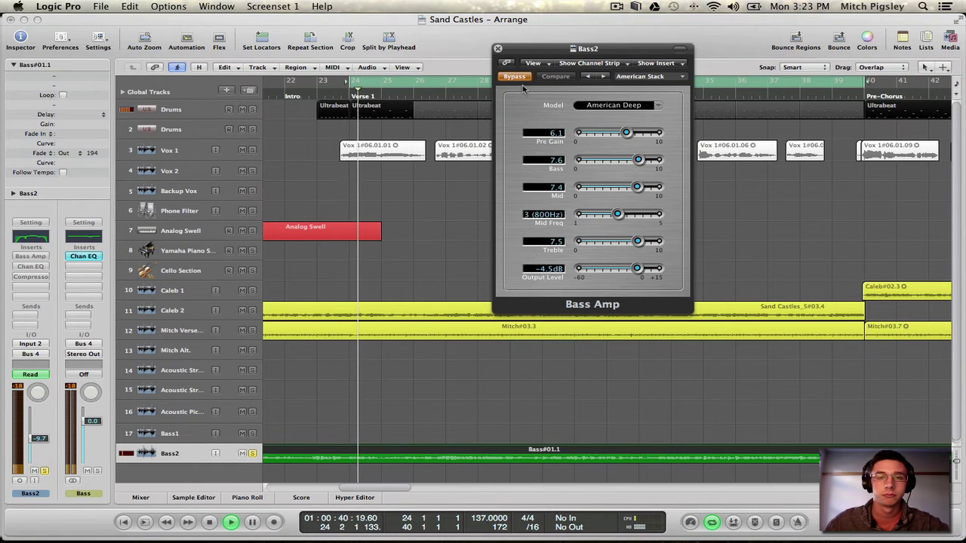
click(516, 77)
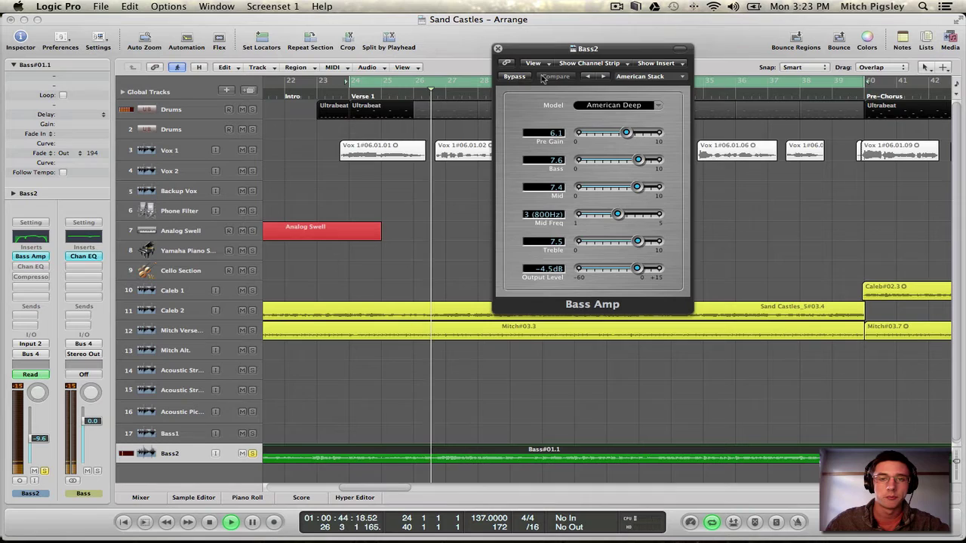
drag(565, 52, 678, 84)
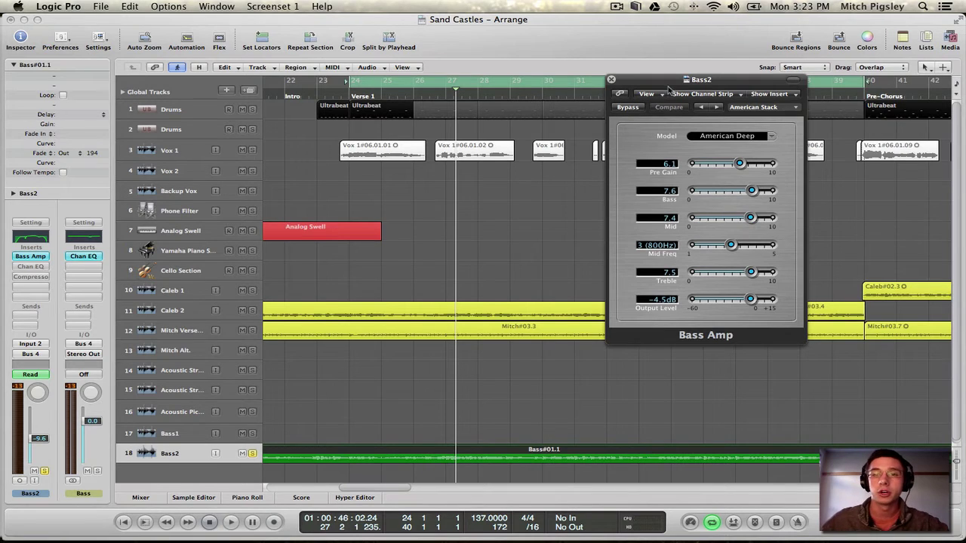
drag(667, 81, 624, 85)
key(space)
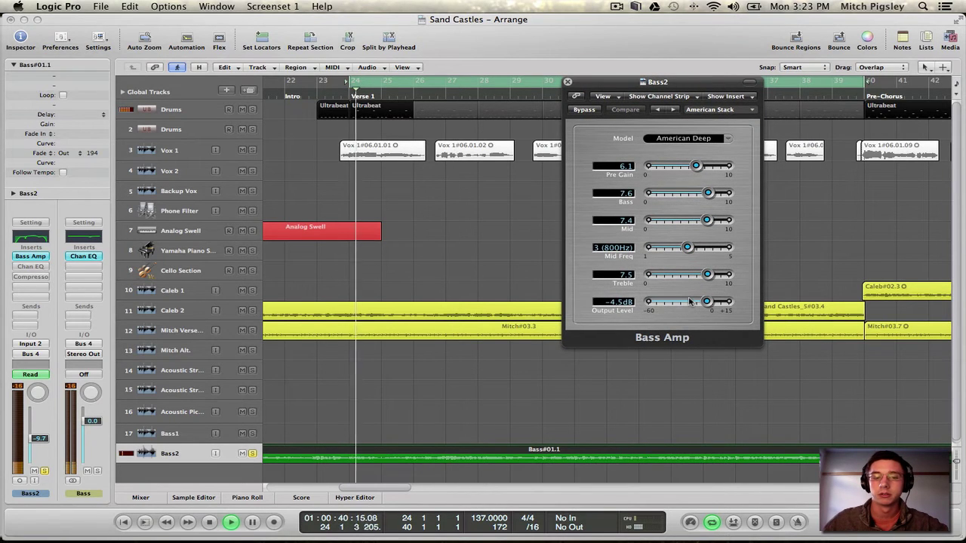
key(space)
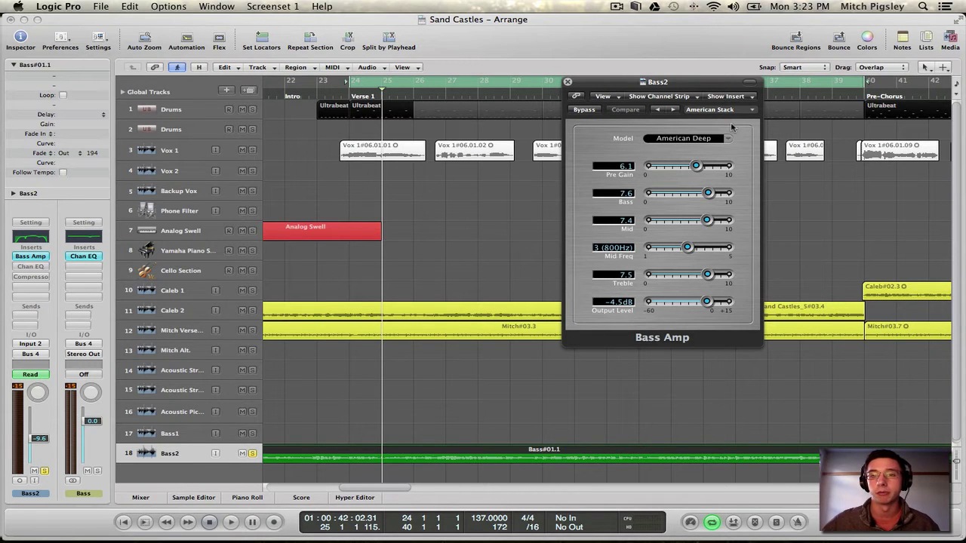
drag(686, 83, 524, 45)
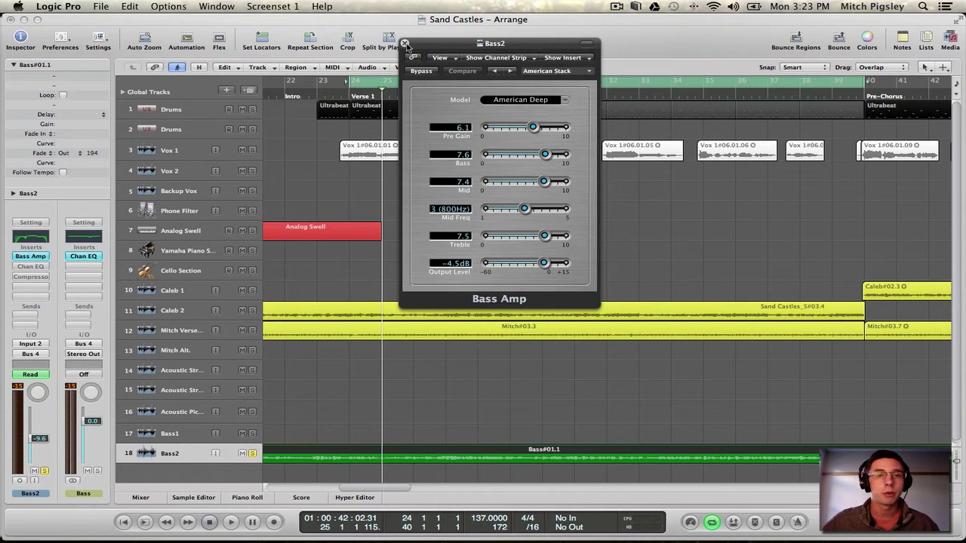
- Close the Bass Amp and open Bass2's Channel EQ, showing the 51 Hz low cut and 184 Hz dip
click(405, 43)
click(31, 266)
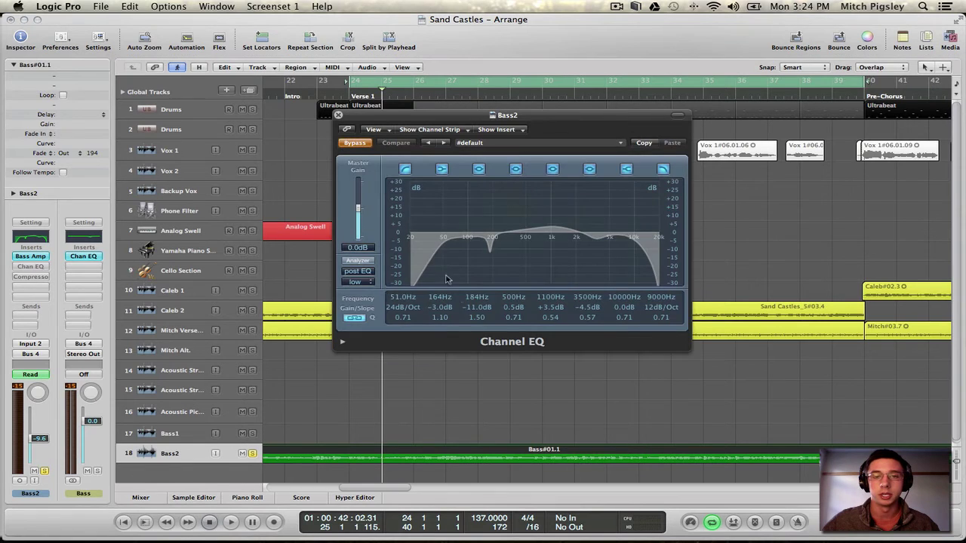
drag(528, 113, 567, 82)
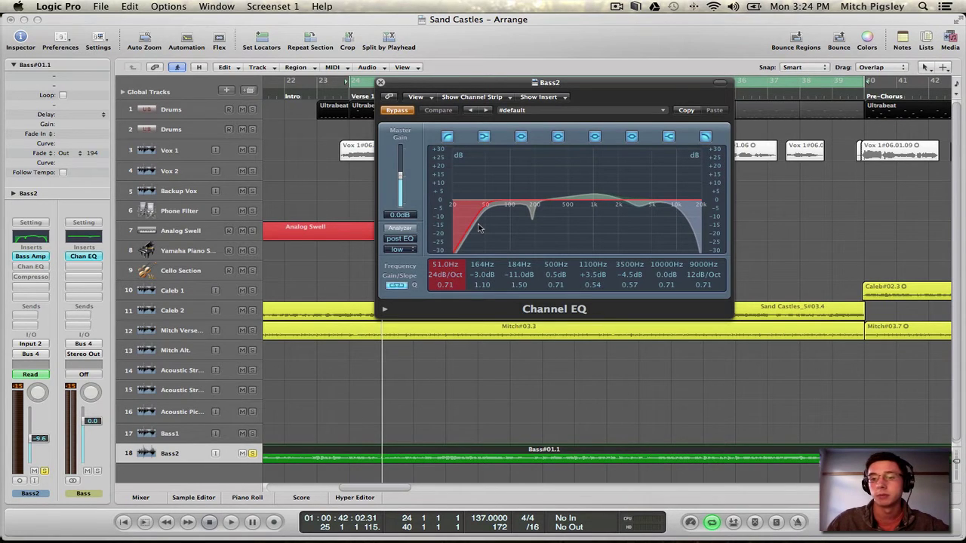
drag(478, 228, 451, 223)
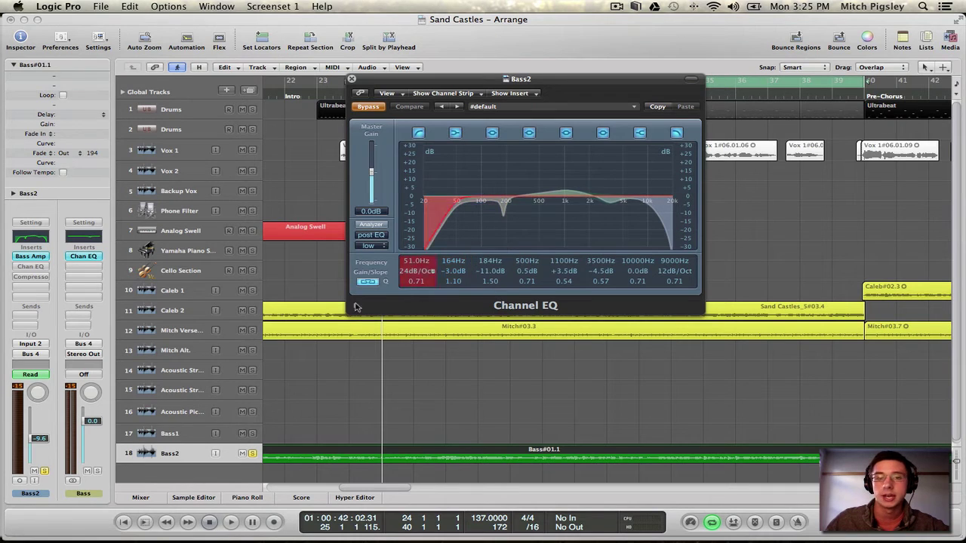
- Enable the analyzer and Channel EQ, and boost the 184 Hz band to +24 dB during playback
click(370, 224)
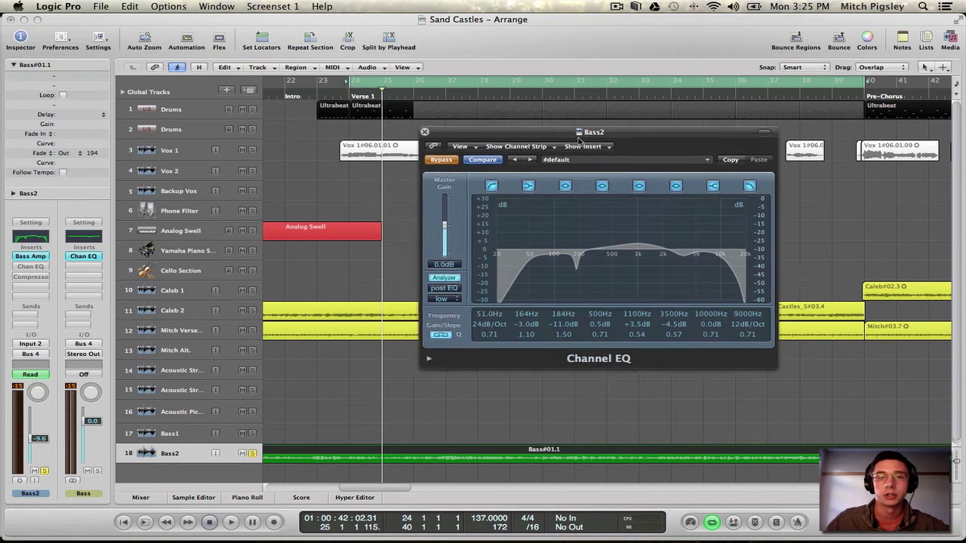
drag(578, 138, 582, 140)
key(space)
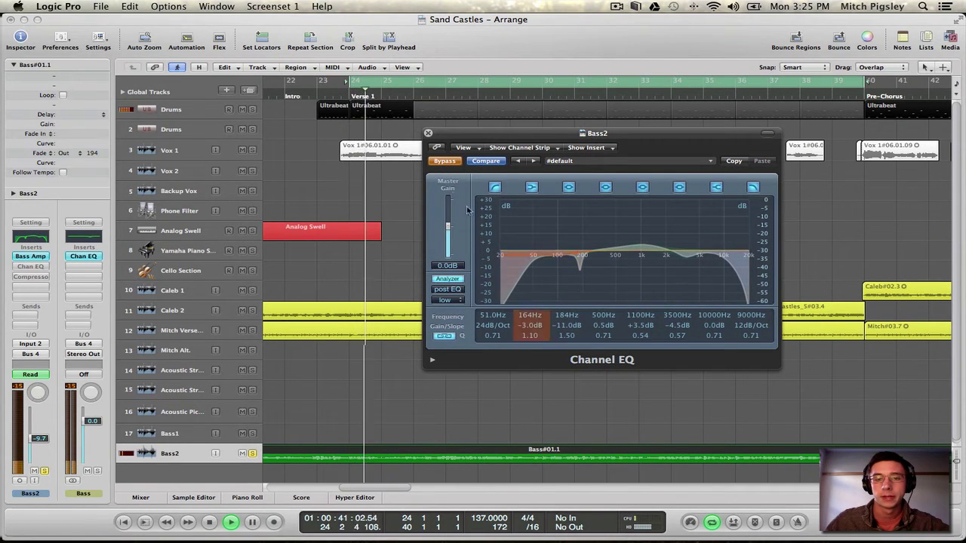
click(445, 161)
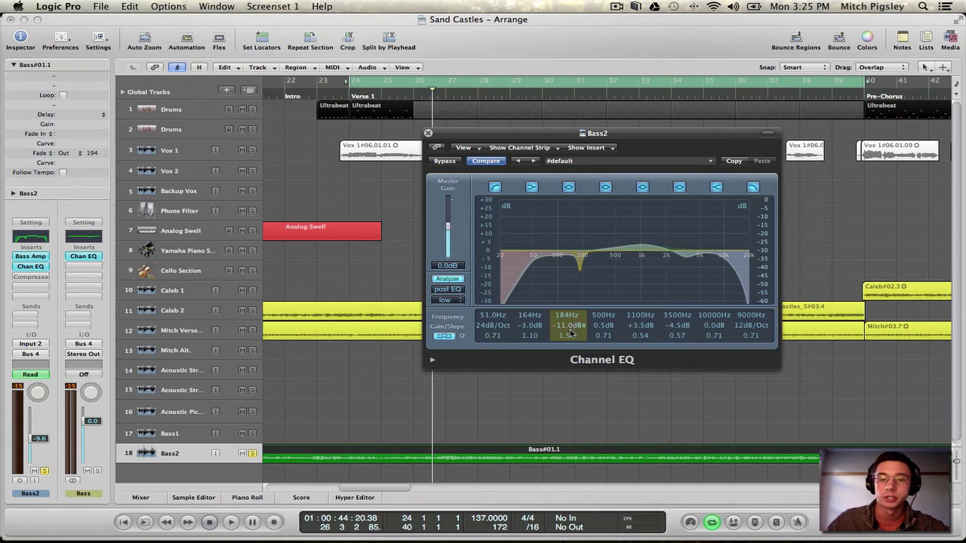
drag(572, 330, 572, 295)
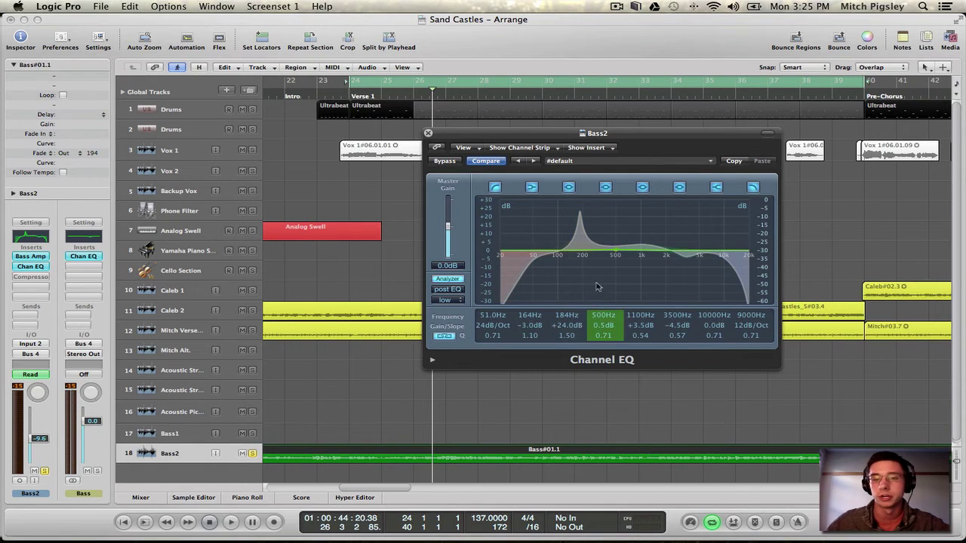
- Audition the boost, then turn the 184 Hz band into a −11.0 dB cut
key(space)
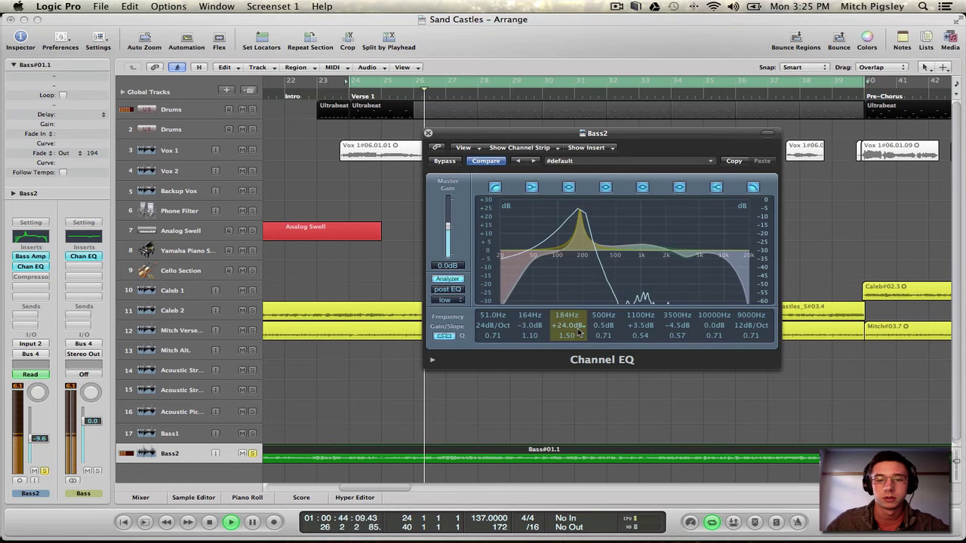
key(space)
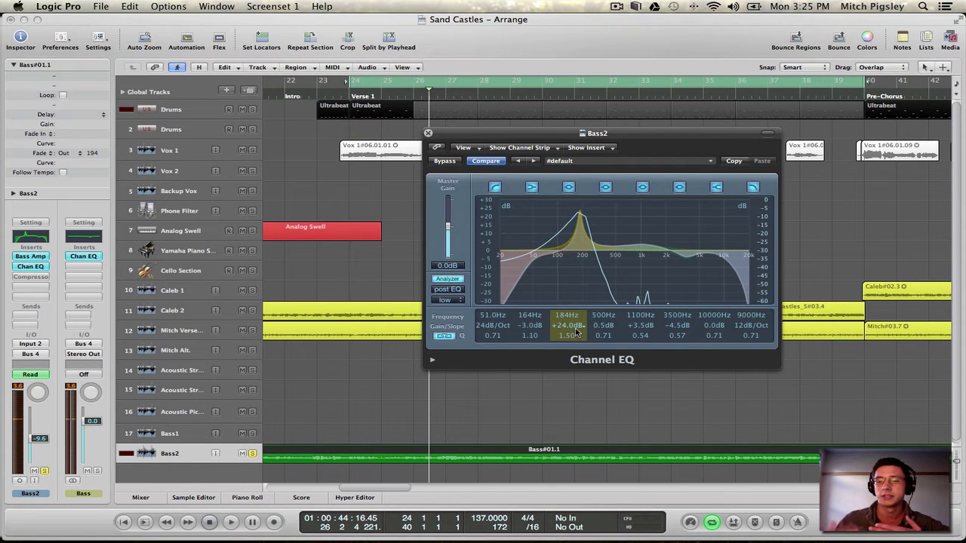
drag(576, 332, 576, 372)
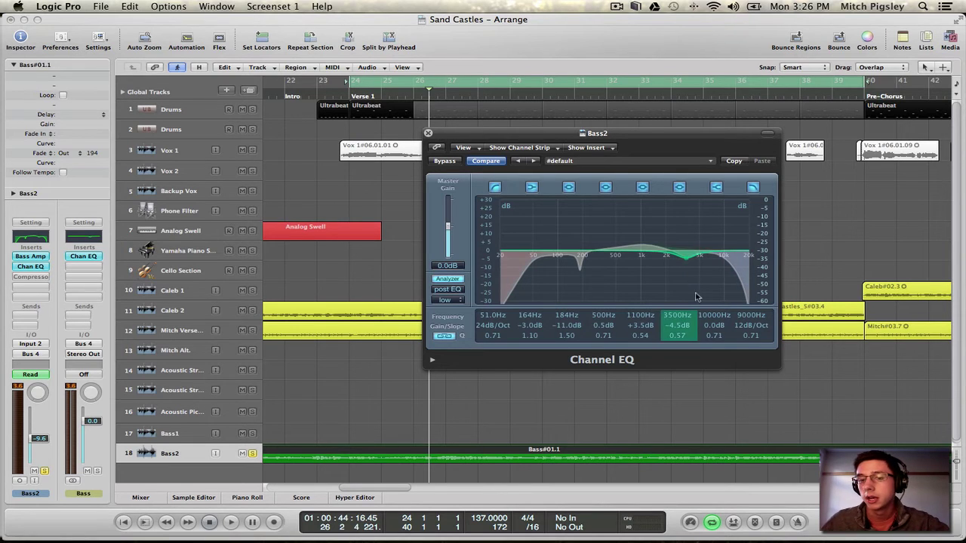
- Deepen the 3500 Hz cut to −5.5 dB and audition it in playback
mouse_move(681, 328)
mouse_down()
mouse_move(683, 342)
mouse_move(683, 299)
mouse_move(687, 323)
mouse_up()
key(space)
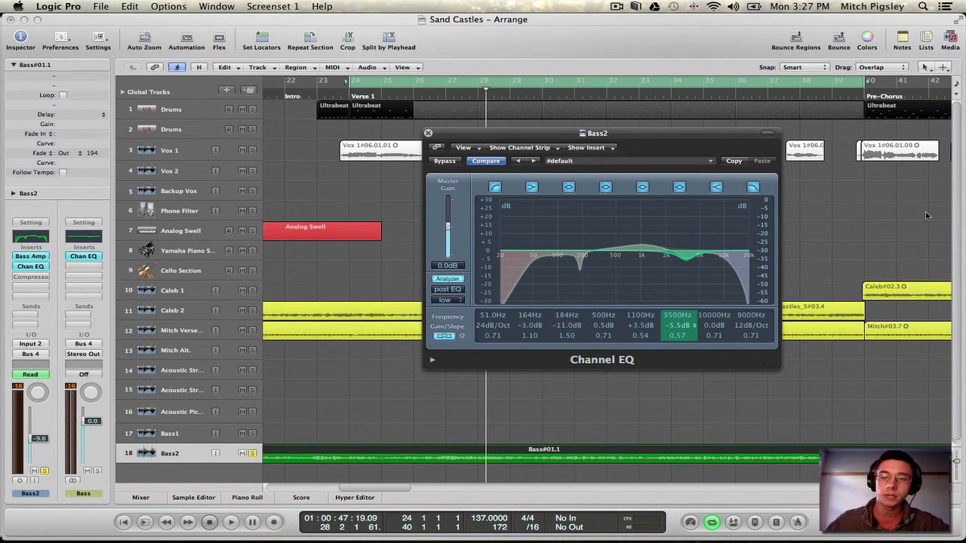
drag(600, 137, 509, 73)
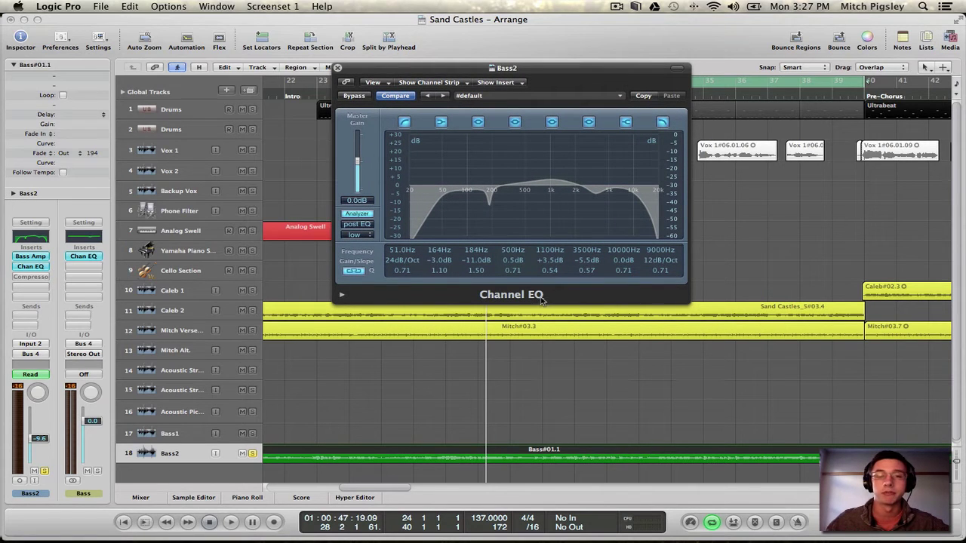
drag(433, 75, 405, 48)
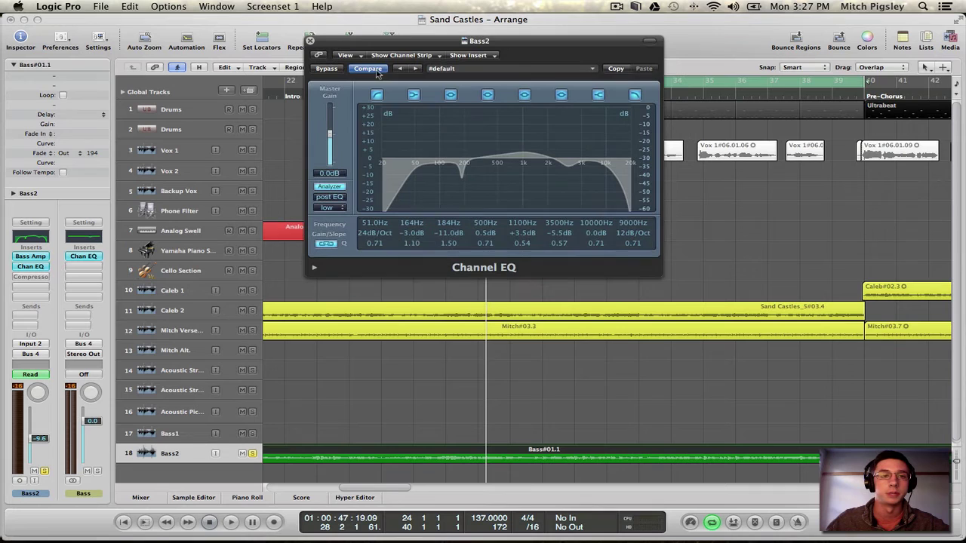
- Close the Channel EQ and open Bass2's Compressor: Platinum, 4.8:1, −25.5 dB threshold, 7.0 dB gain
click(314, 43)
click(30, 277)
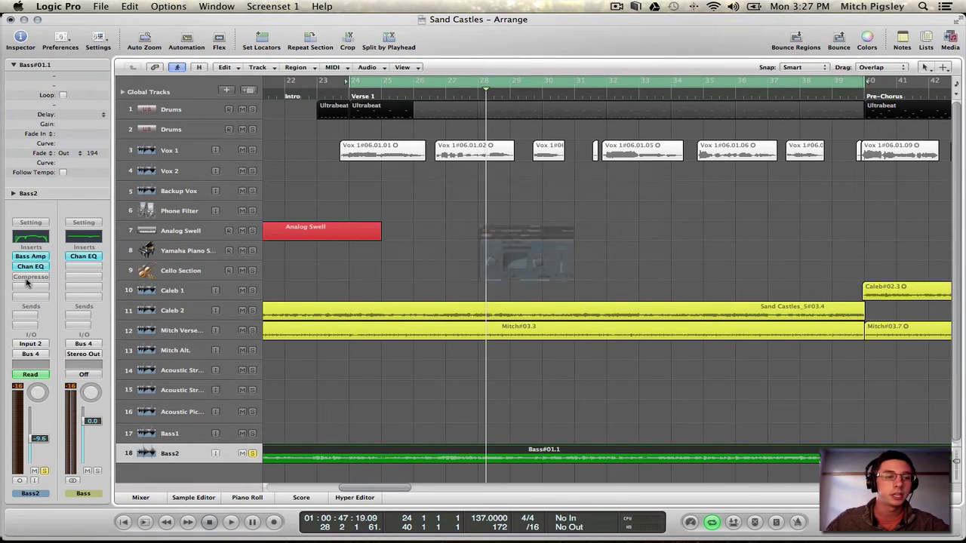
drag(562, 164, 473, 79)
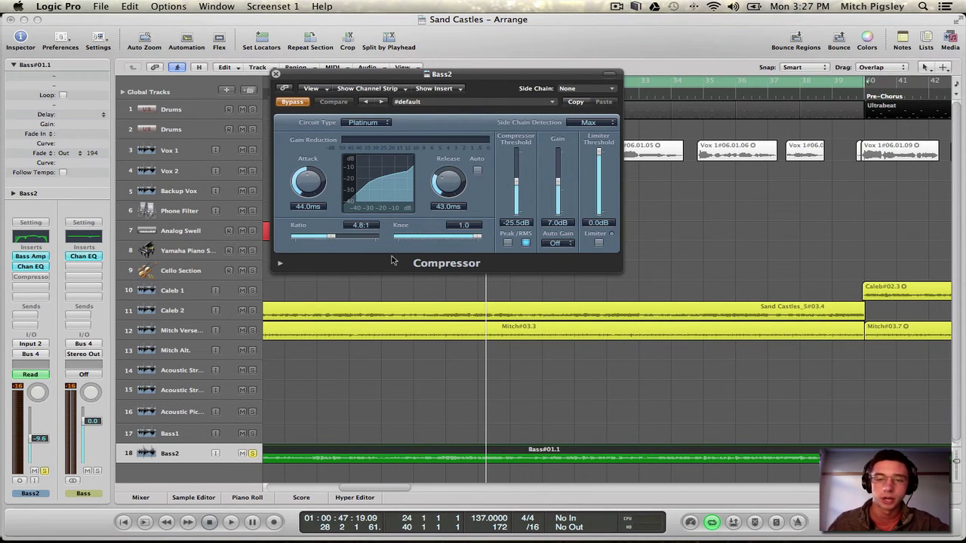
drag(396, 237, 480, 237)
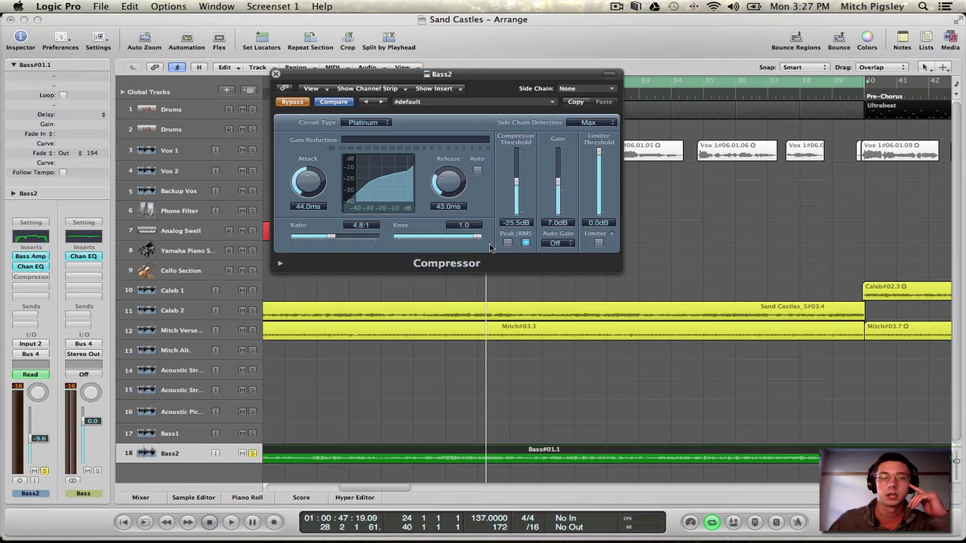
drag(433, 78, 402, 56)
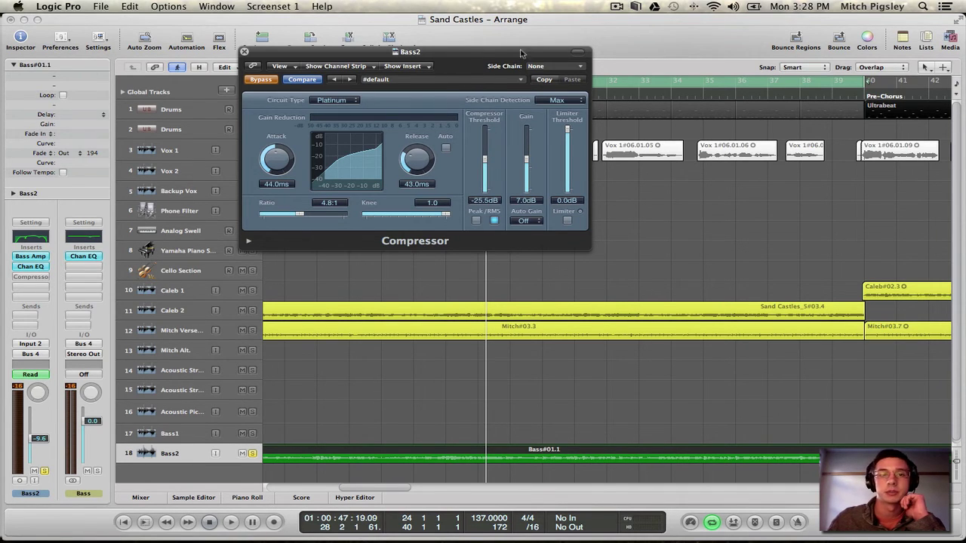
drag(521, 53, 786, 44)
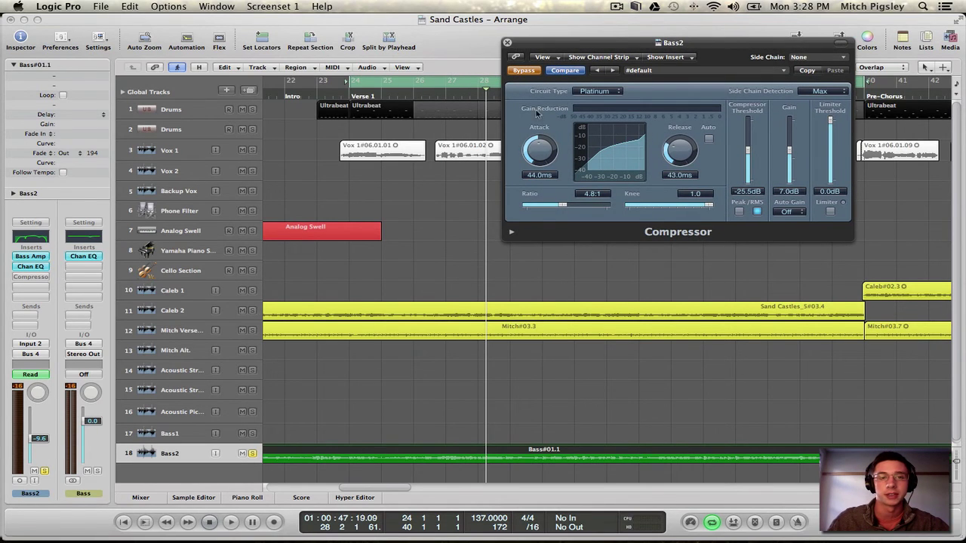
- Play Bass2 with the Compressor un-bypassed, then close the Compressor window
key(space)
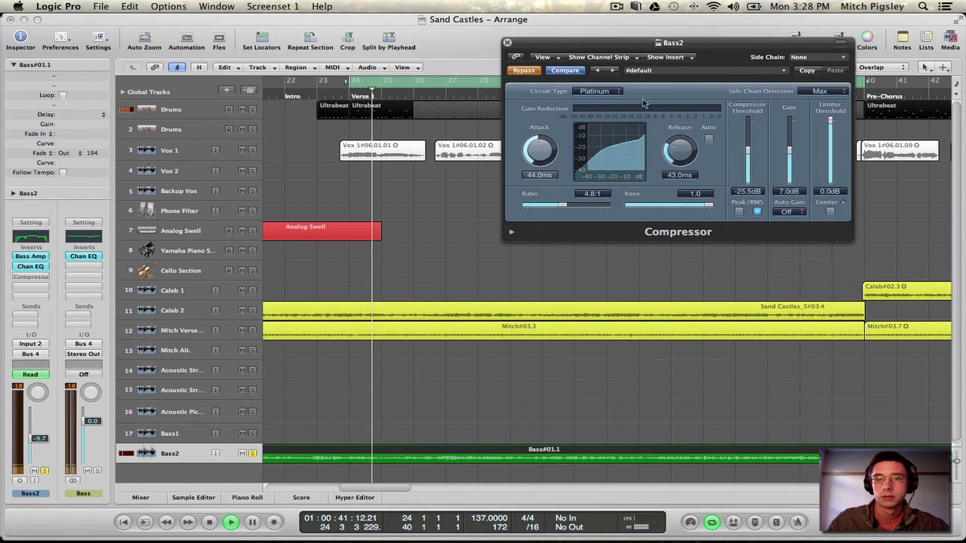
click(523, 70)
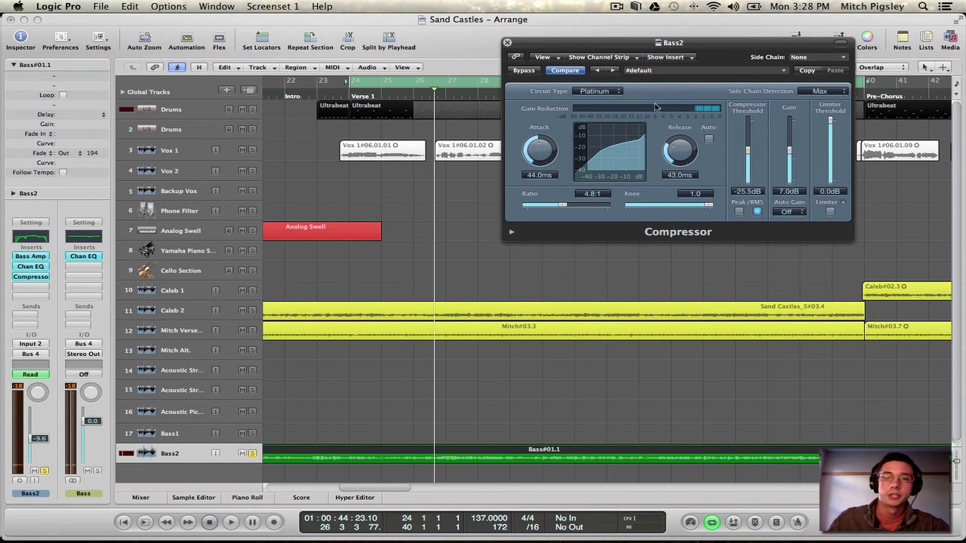
drag(679, 68, 604, 46)
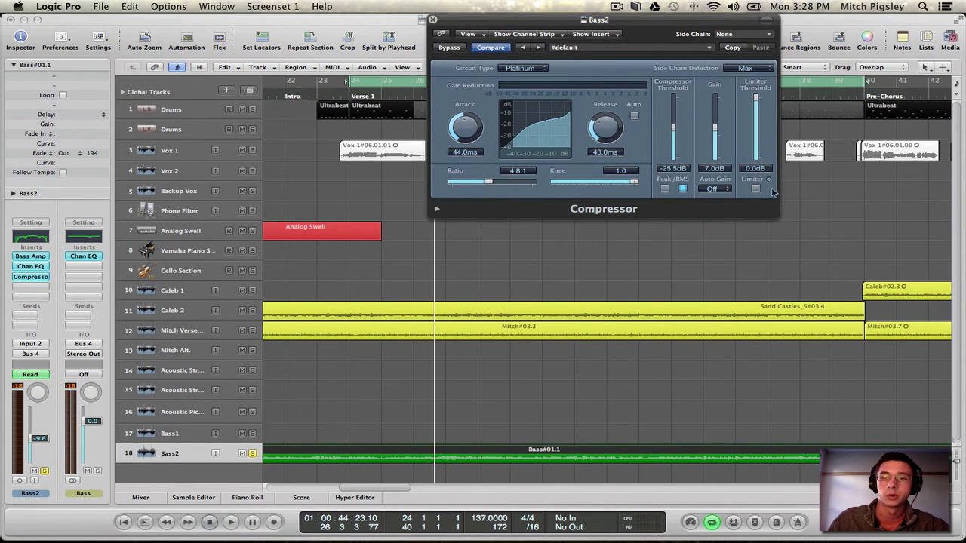
drag(712, 23, 828, 23)
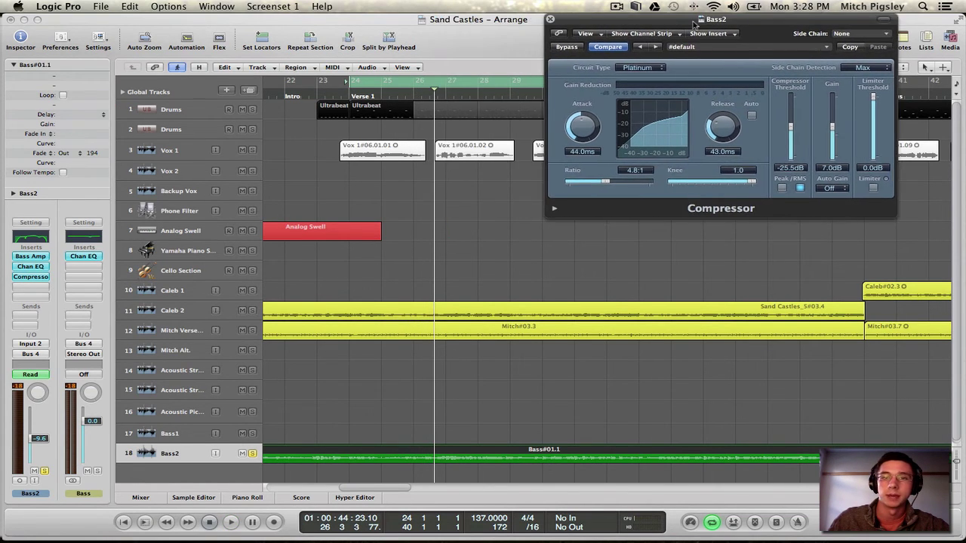
click(550, 20)
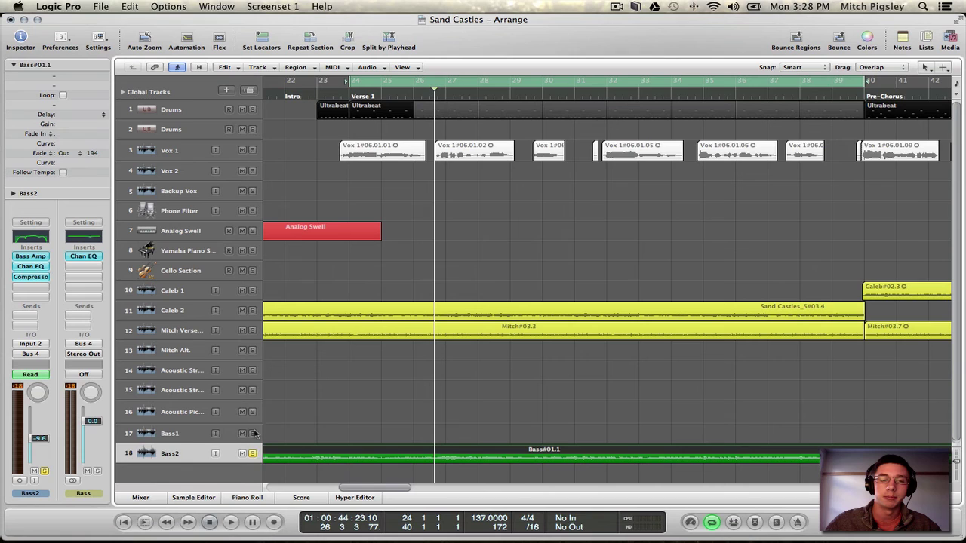
- Unsolo Bass2 and play it in the full mix
click(252, 453)
key(space)
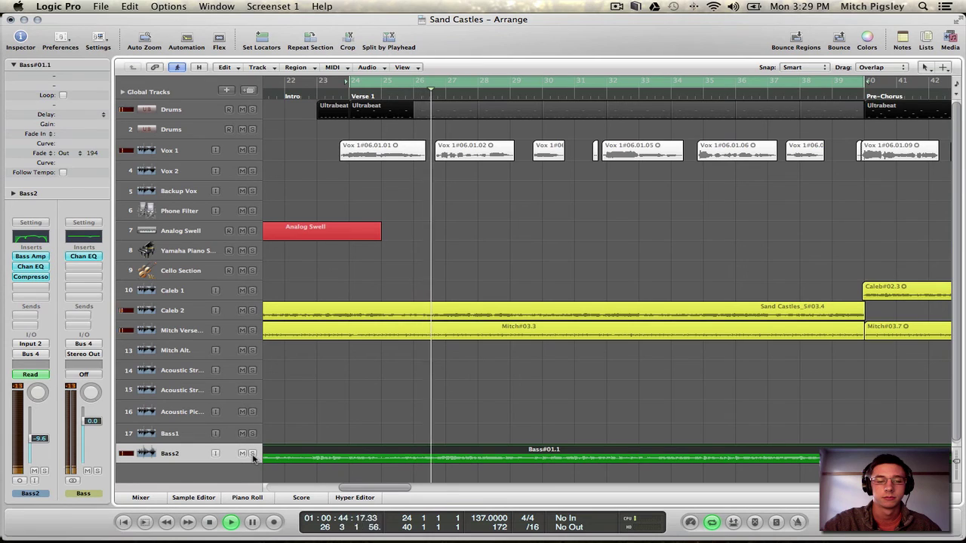
key(space)
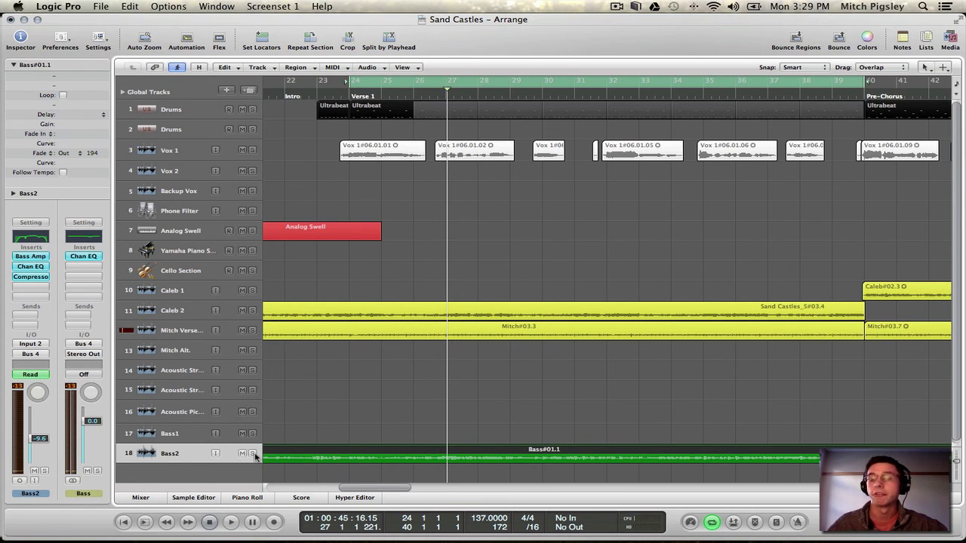
- Re-solo Bass2 and compare it with Bass Amp, Channel EQ and Compressor bypassed, then re-enabled
click(253, 454)
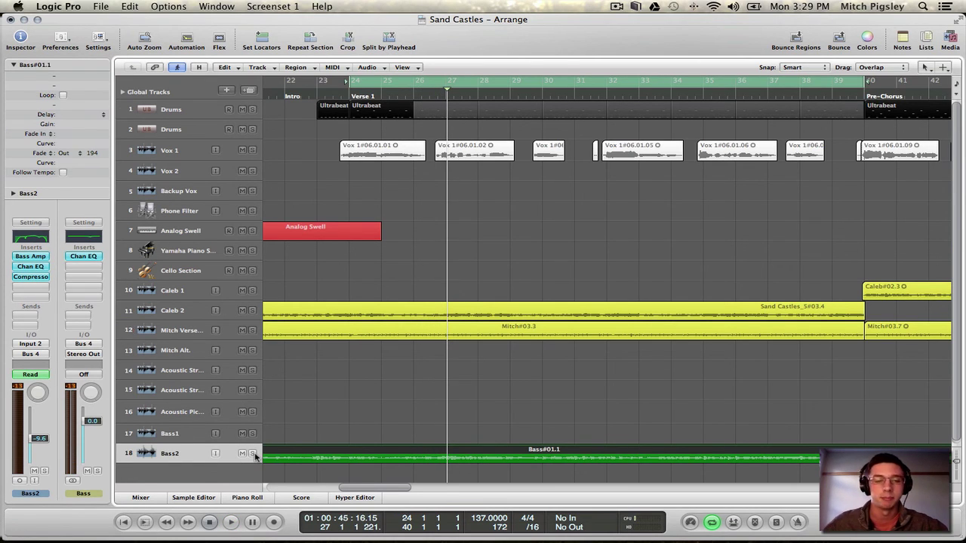
alt+click(37, 257)
alt+click(36, 266)
alt+click(37, 277)
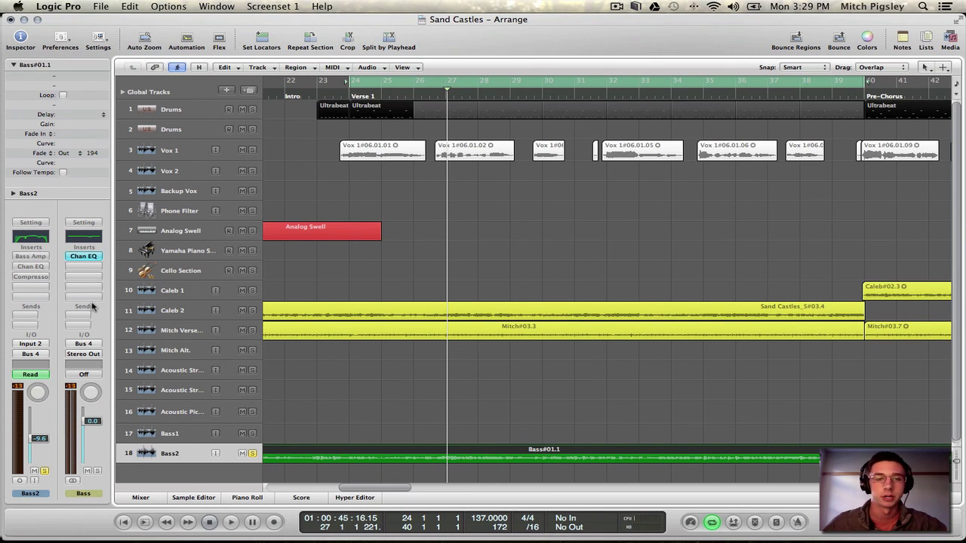
key(space)
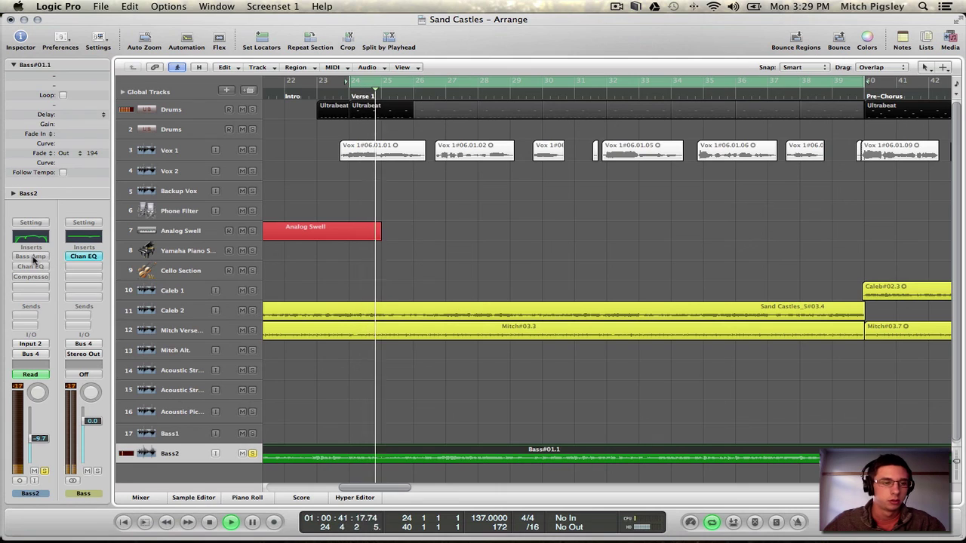
alt+click(33, 257)
alt+click(34, 267)
alt+click(33, 277)
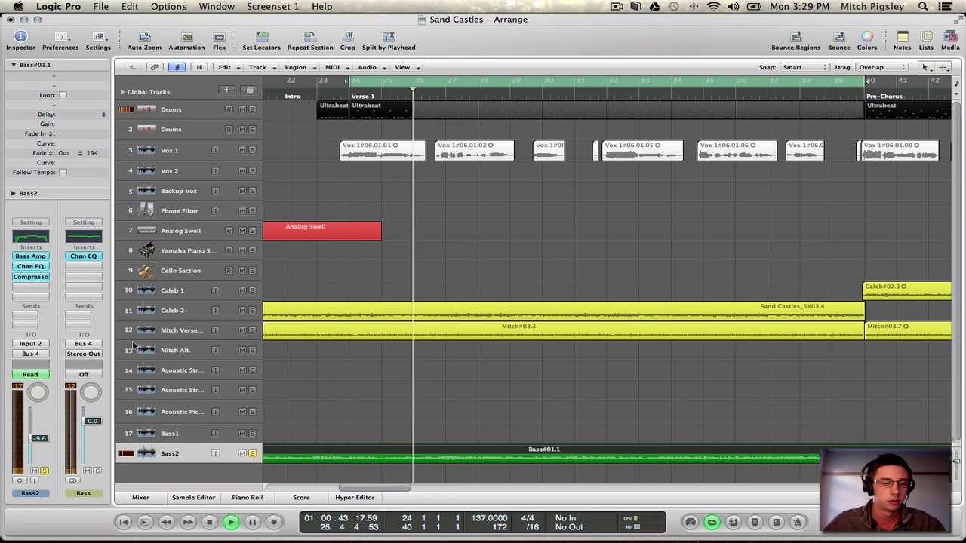
key(space)
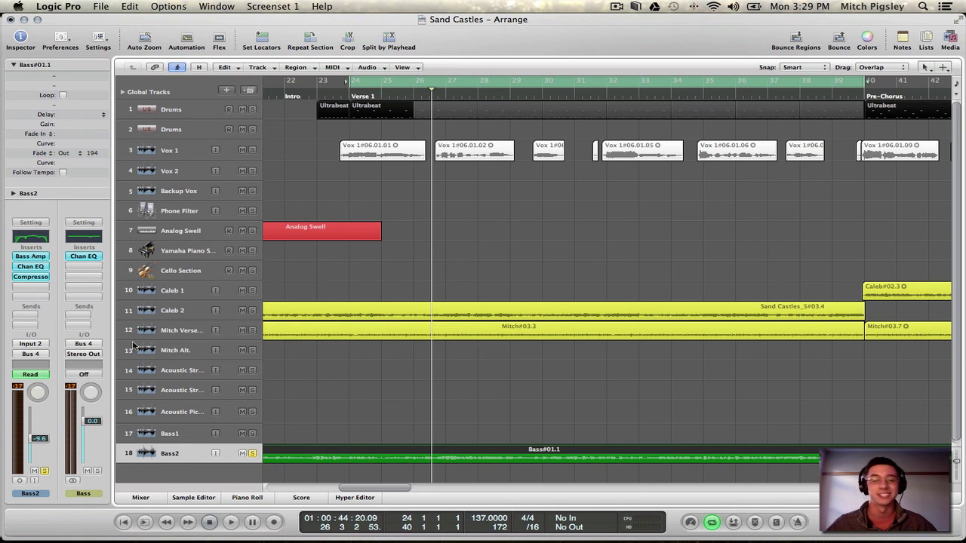
- Click empty space in the Arrange window to clear the region selection
click(572, 228)
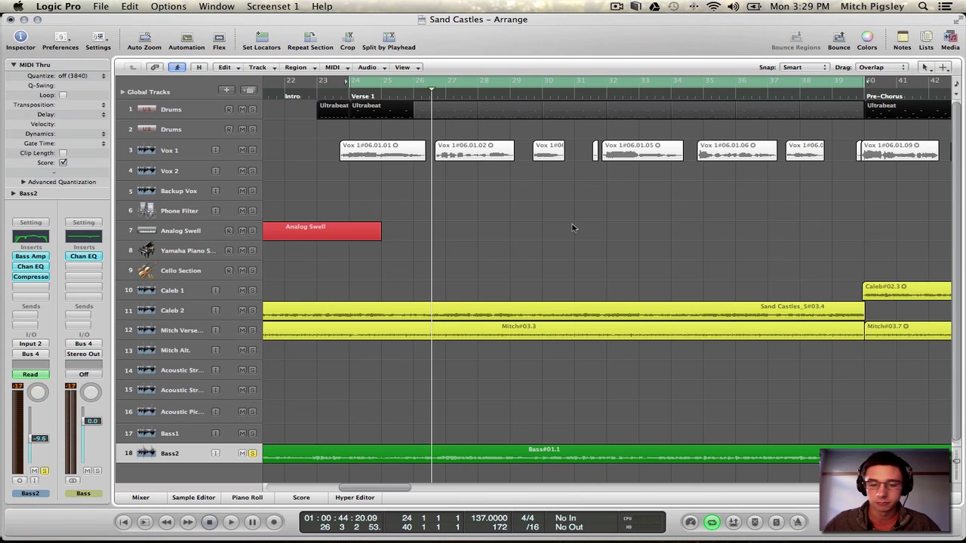